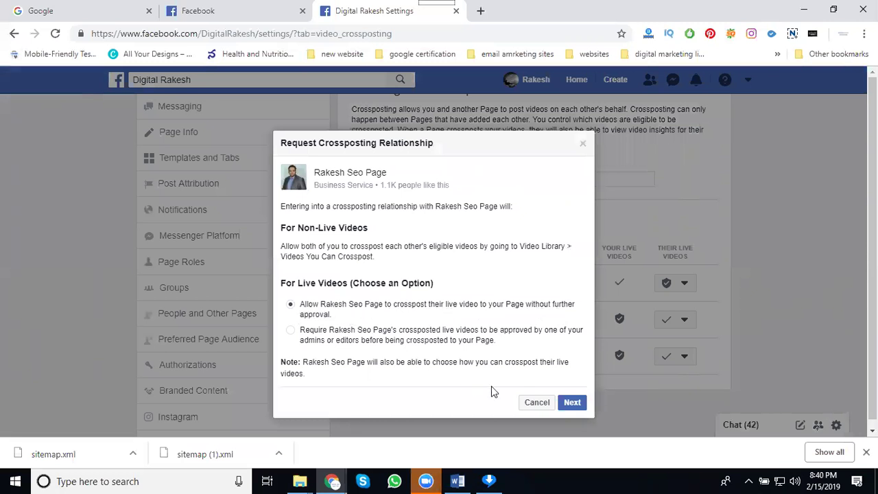
# - Send the crossposting request to Rakesh Seo Page, allowing its live videos to be crossposted without further approval
pyautogui.click(571, 404)
pyautogui.click(572, 254)
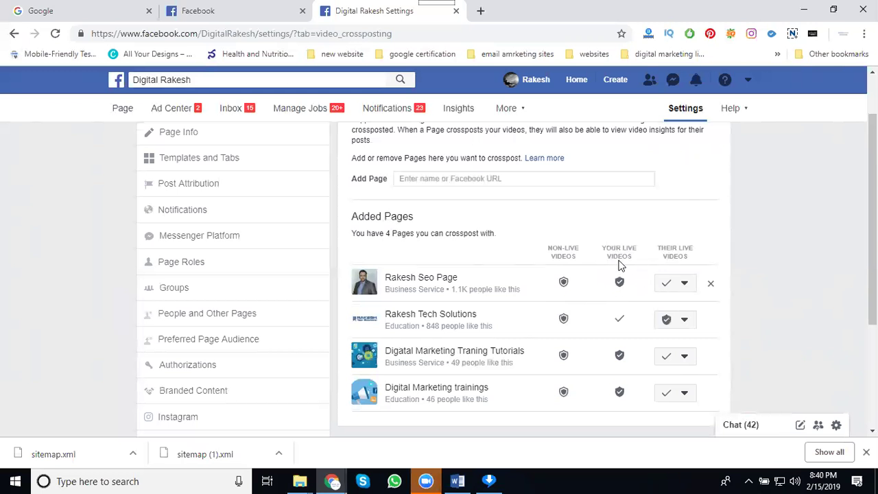
# - Return to the Digital Rakesh page and start a new photo or video post by choosing a file to upload
pyautogui.click(126, 115)
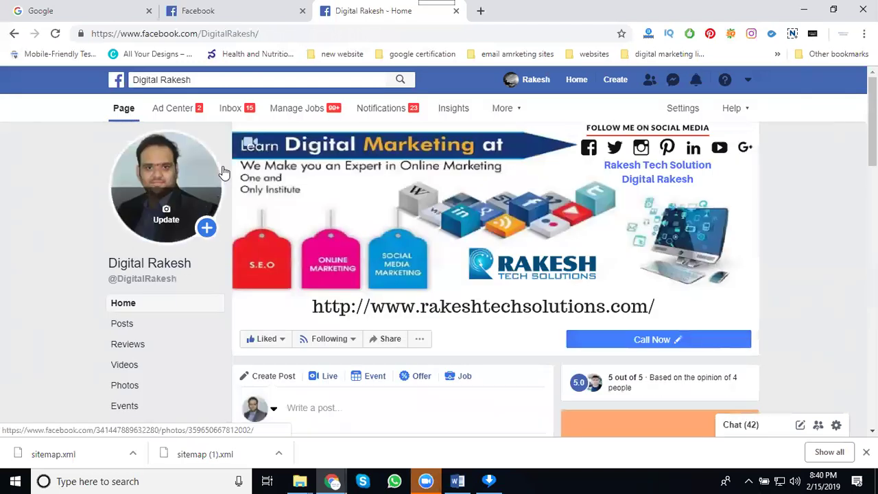
pyautogui.scroll(-3, 233, 178)
pyautogui.click(282, 197)
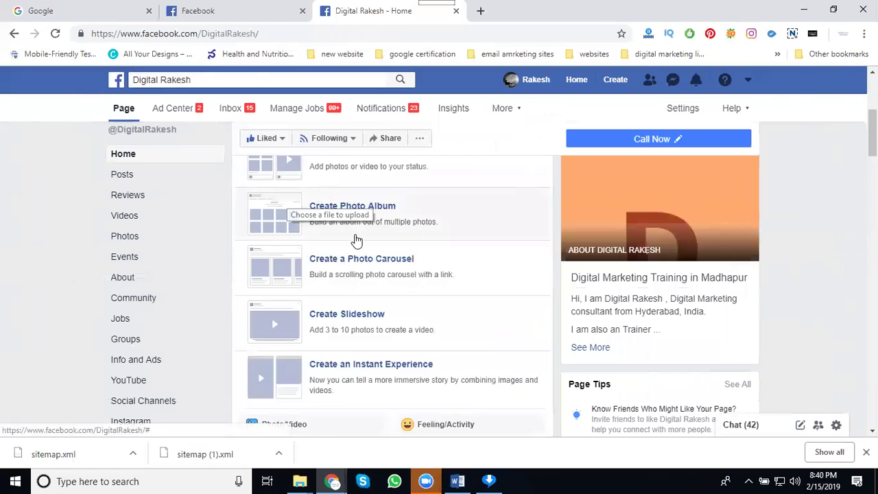
pyautogui.scroll(1, 355, 237)
pyautogui.click(359, 227)
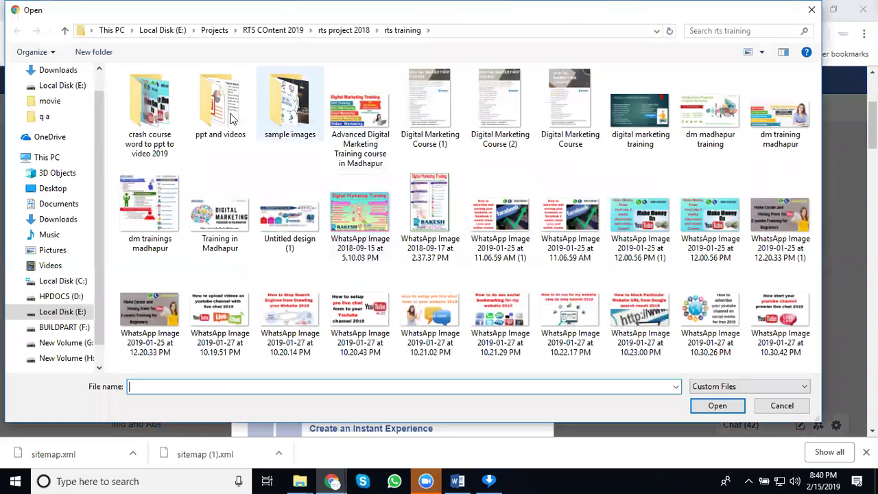
# - Copy the name of the Madhapur Hyderabad training video in the ppt and videos folder and upload that video
pyautogui.doubleClick(231, 119)
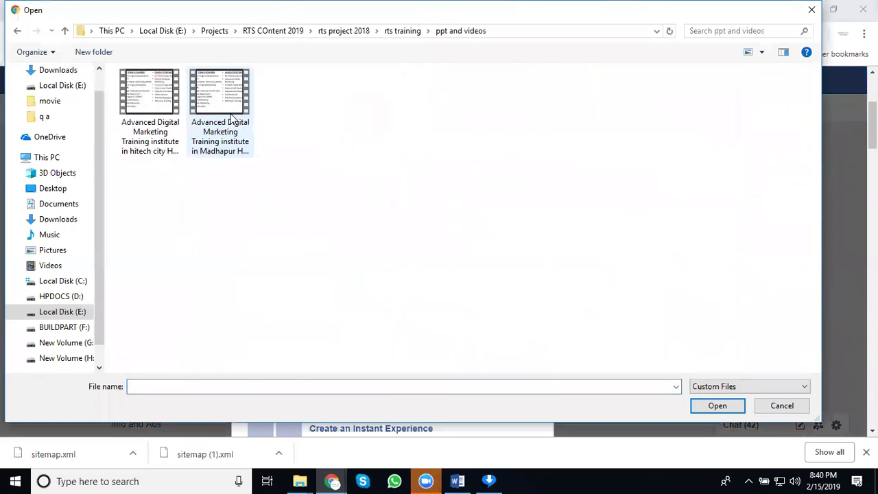
pyautogui.click(231, 130)
pyautogui.click(232, 141)
pyautogui.hotkey('ctrl', 'c')
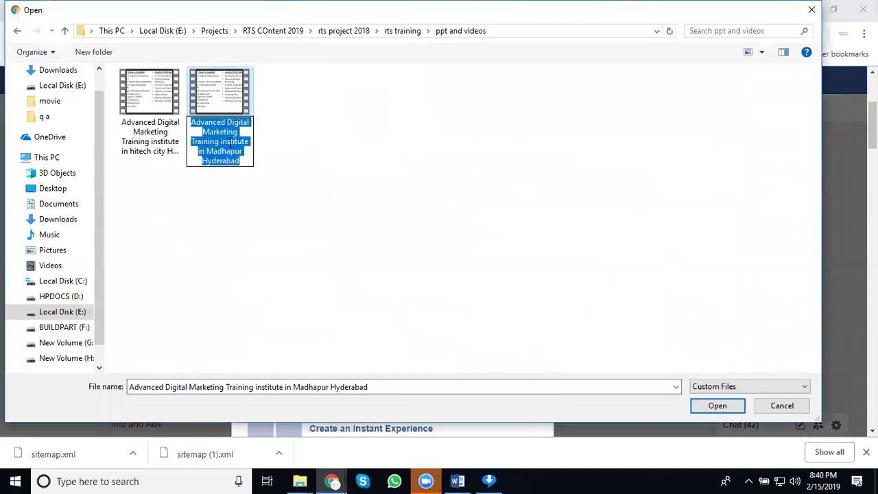
pyautogui.click(229, 109)
pyautogui.doubleClick(229, 108)
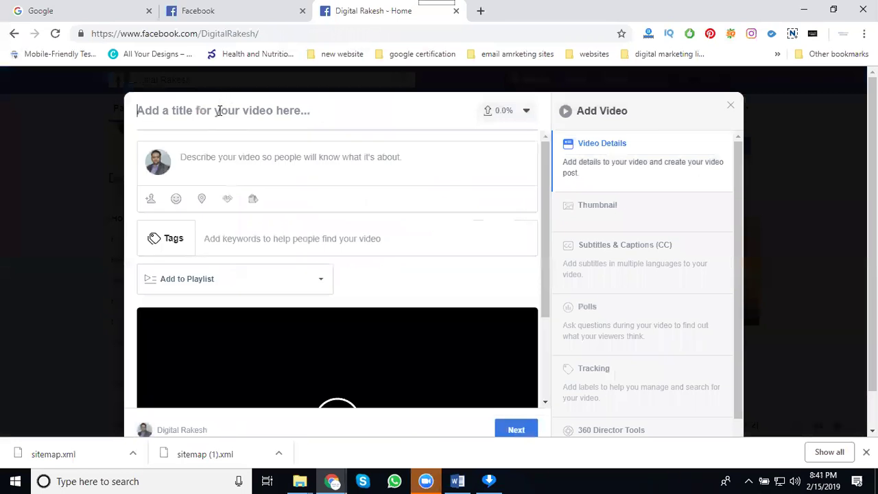
# - Set both the video's title and description to "Advanced Digital Marketing Training institute in Madhapur Hyderabad"
pyautogui.hotkey('ctrl', 'v')
pyautogui.click(211, 154)
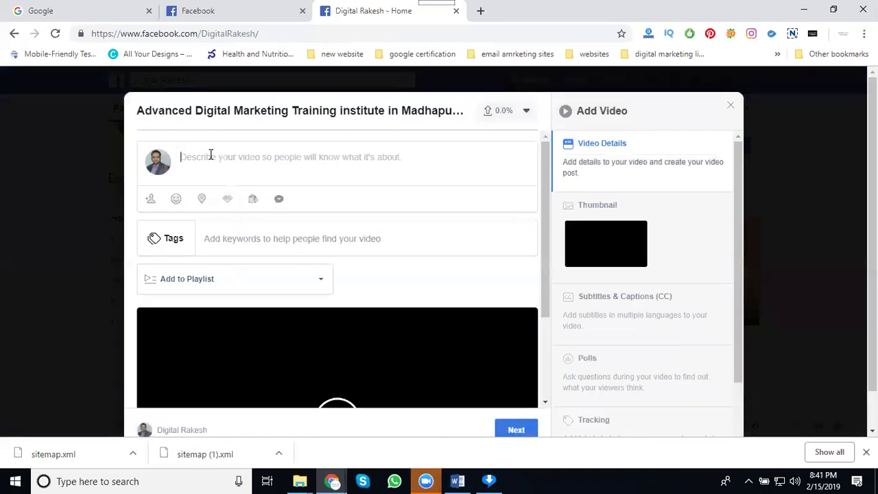
pyautogui.hotkey('ctrl', 'v')
# - Add "Advanced Digital Marketing Training institute in Madhapur Hyderabad" as a tag and put the video in the Digital Marketing Training playlist
pyautogui.click(231, 237)
pyautogui.hotkey('ctrl', 'v')
pyautogui.press('Return')
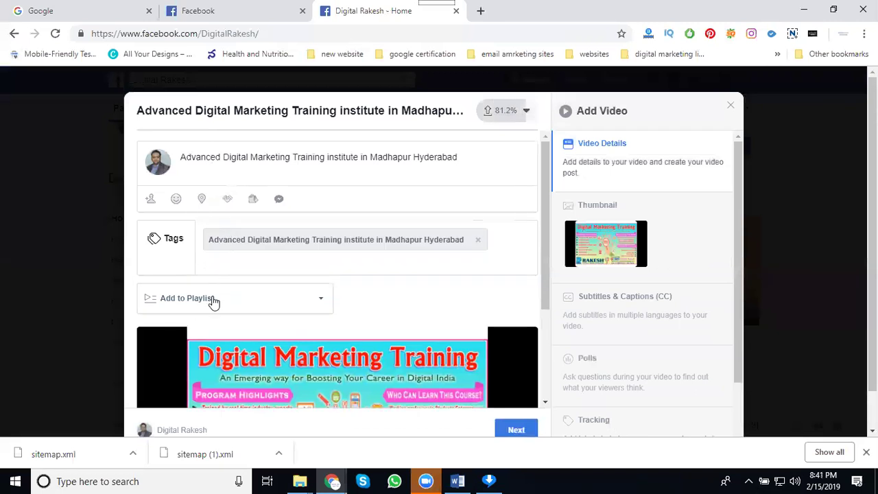
pyautogui.click(213, 299)
pyautogui.click(207, 326)
# - Add the tags "digital marketing training" and "digital marketing course" to the video
pyautogui.click(493, 266)
pyautogui.write('dig')
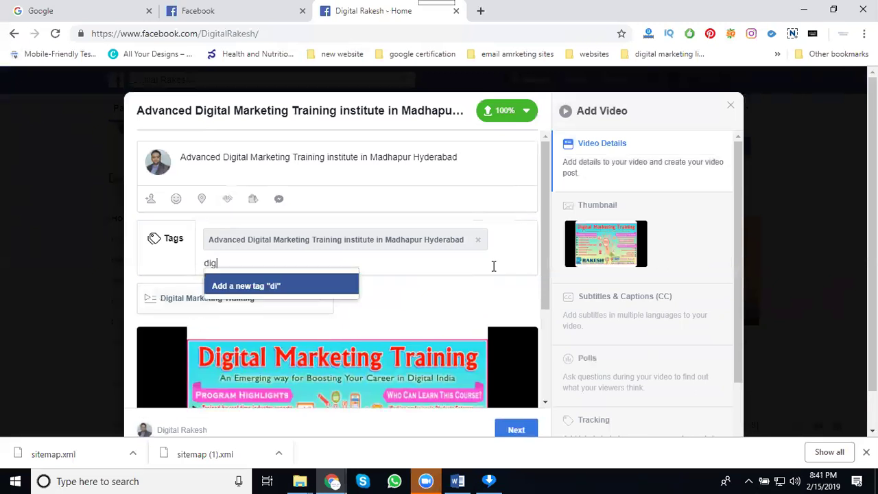
pyautogui.write('ital marketing trai')
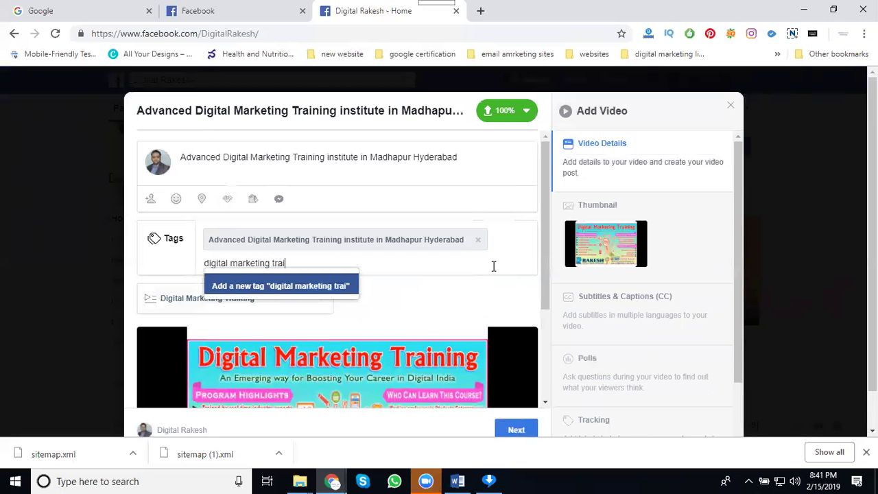
pyautogui.write('ning')
pyautogui.press('Return')
pyautogui.write('d')
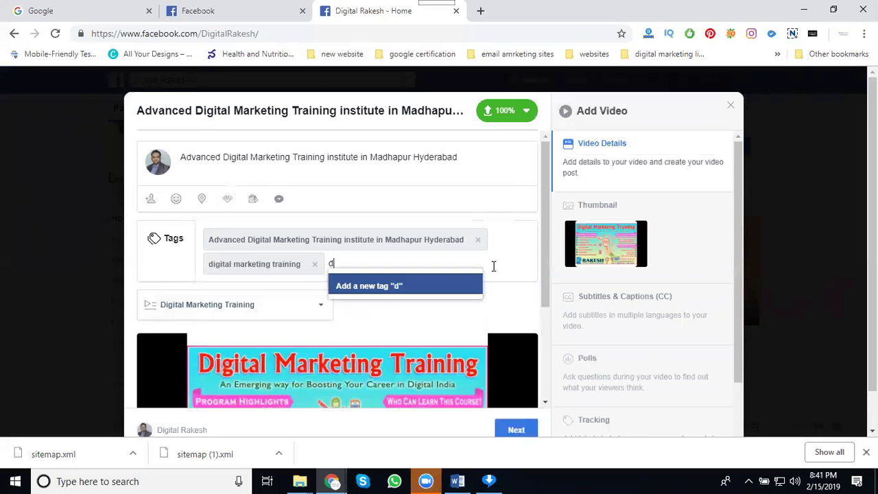
pyautogui.write('igital marketing course')
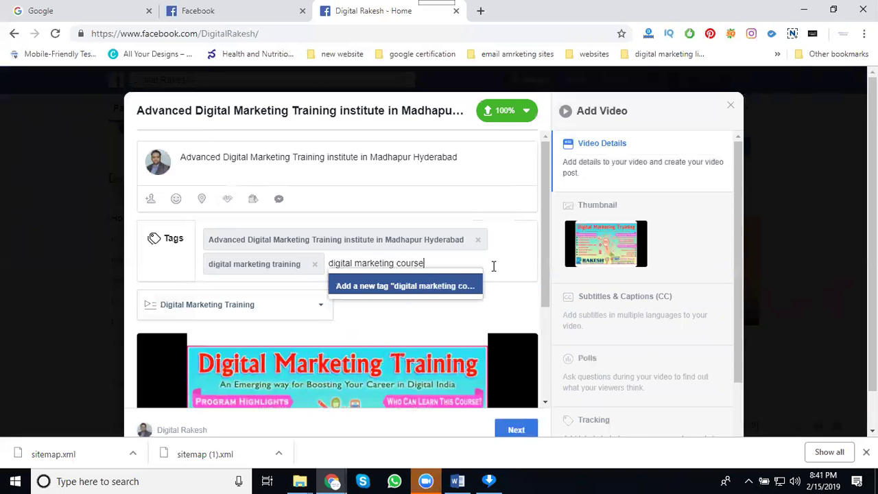
pyautogui.press('Return')
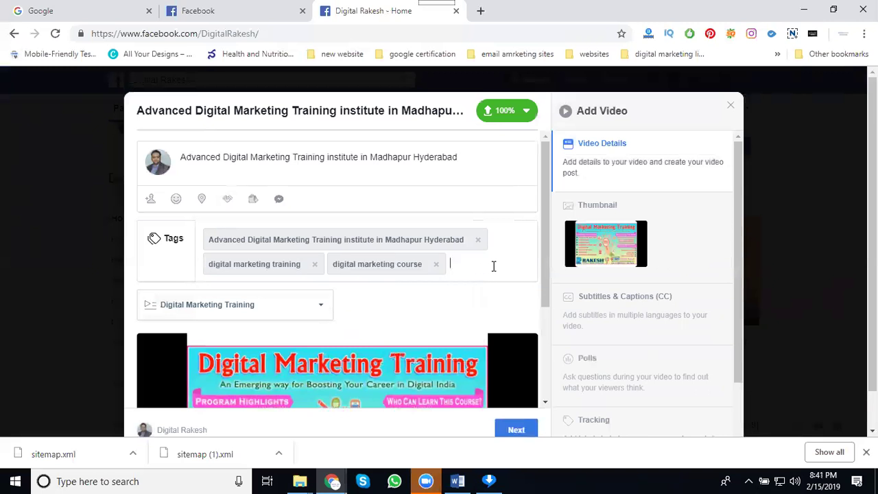
# - Add the further video tags "digital marketing institute", "digital marketing class" and "madhapur"
pyautogui.write('digital m')
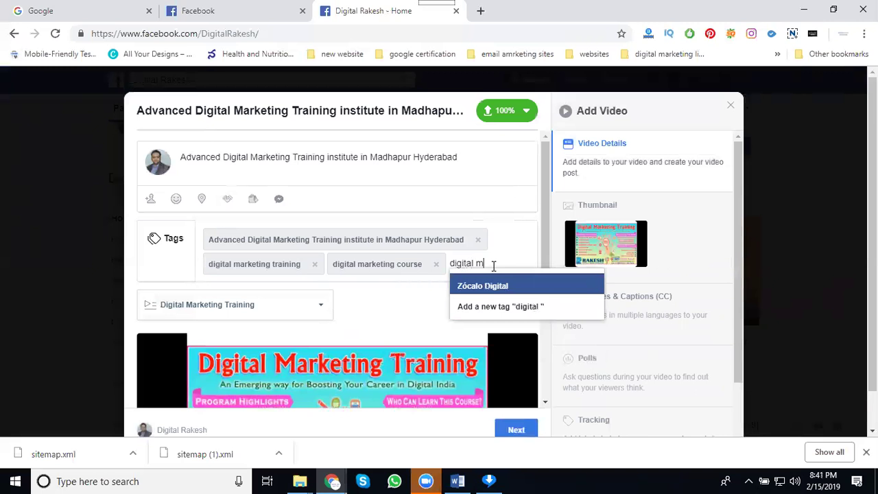
pyautogui.write('arketing institute')
pyautogui.press('Return')
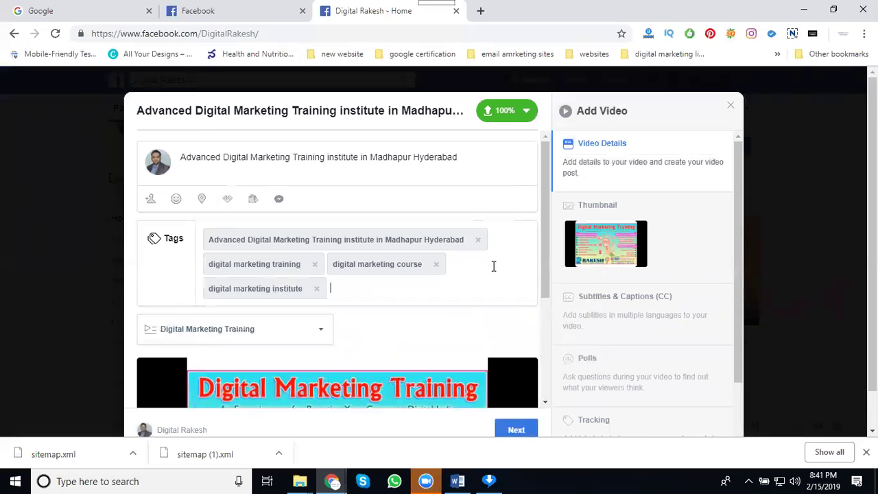
pyautogui.write('digital ')
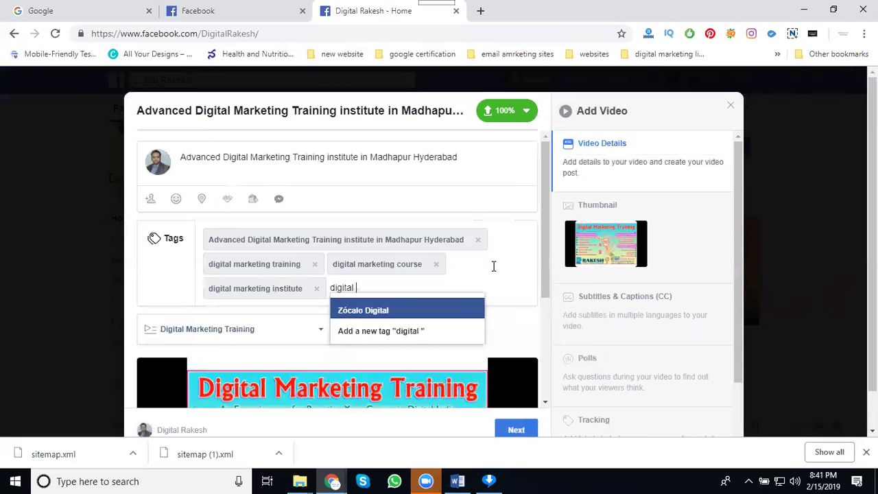
pyautogui.write('marketing class')
pyautogui.press('Return')
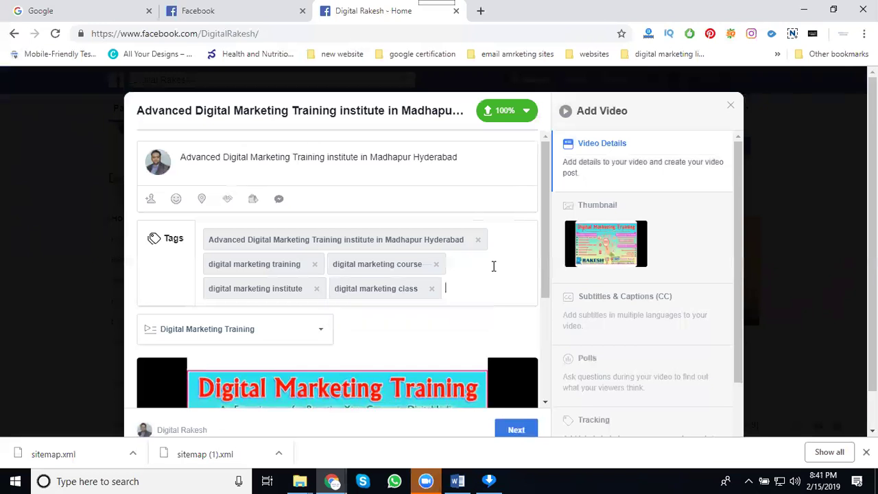
pyautogui.write('madhapur')
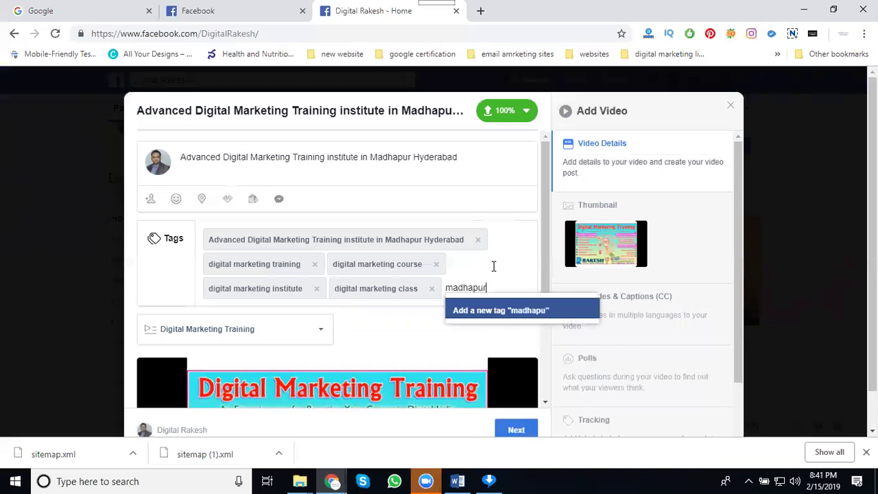
pyautogui.press('Return')
# - Set a custom thumbnail using "WhatsApp Image 2019-02-05 at 12.53.58 PM (1)" from the rts project 2018 folder
pyautogui.scroll(-3, 402, 148)
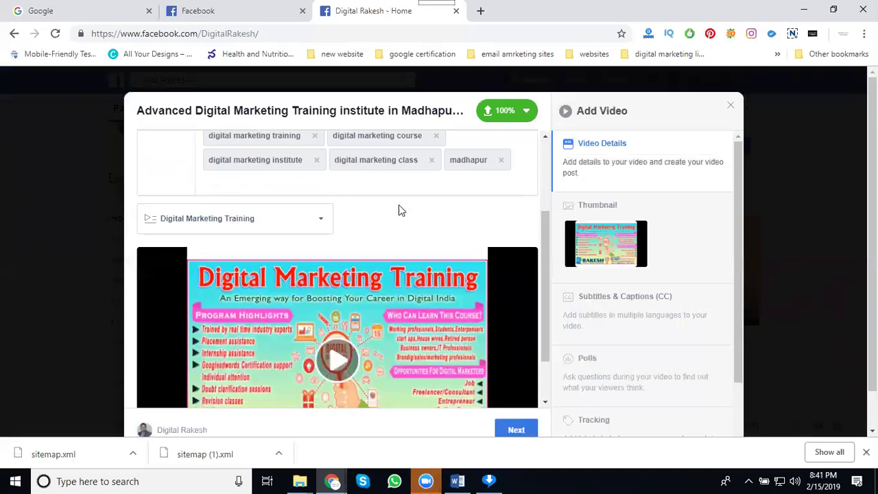
pyautogui.scroll(-2, 358, 264)
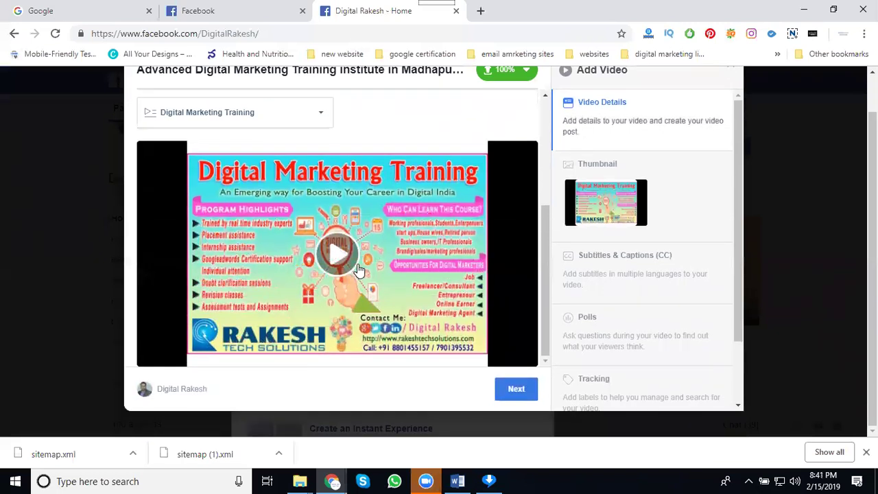
pyautogui.scroll(3, 520, 259)
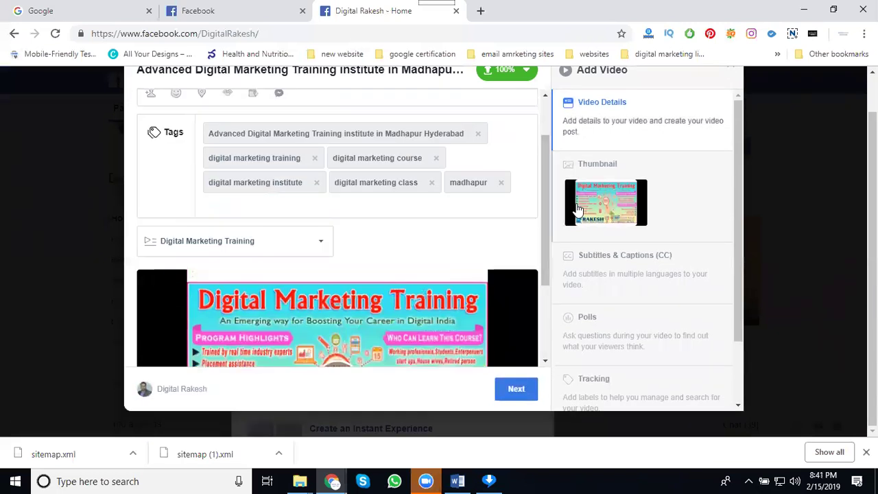
pyautogui.click(601, 169)
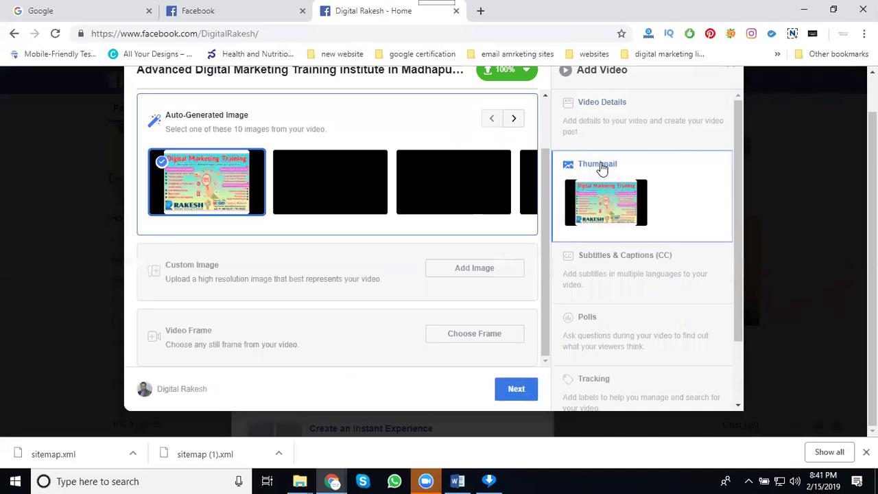
pyautogui.click(467, 273)
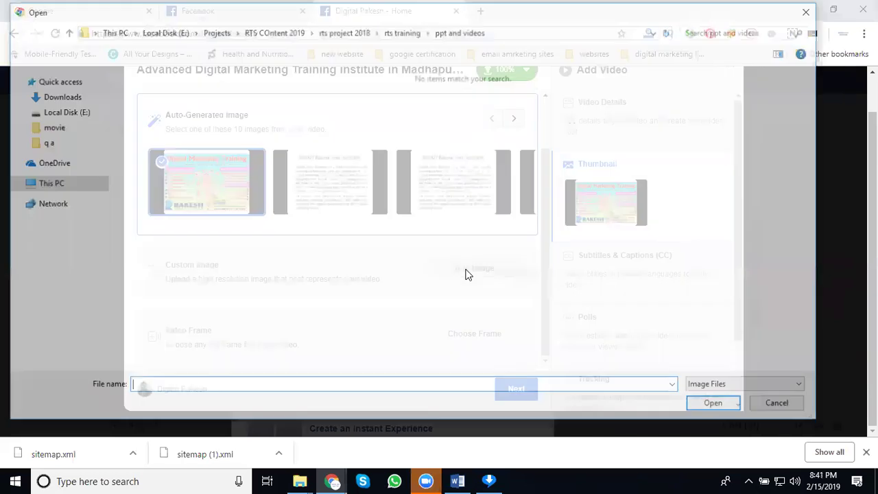
pyautogui.click(403, 31)
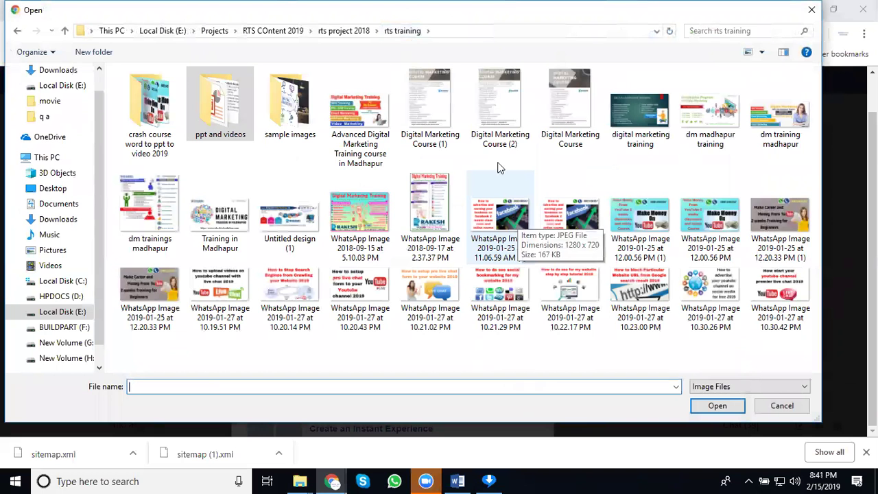
pyautogui.click(354, 31)
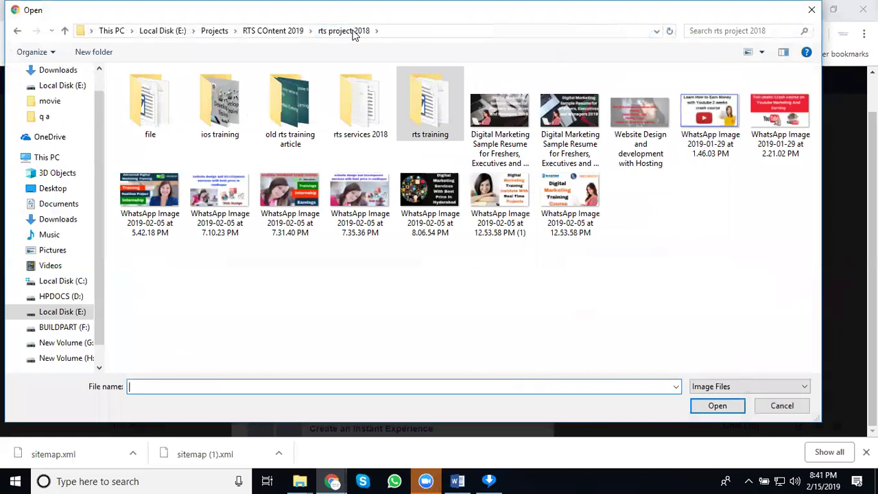
pyautogui.doubleClick(508, 197)
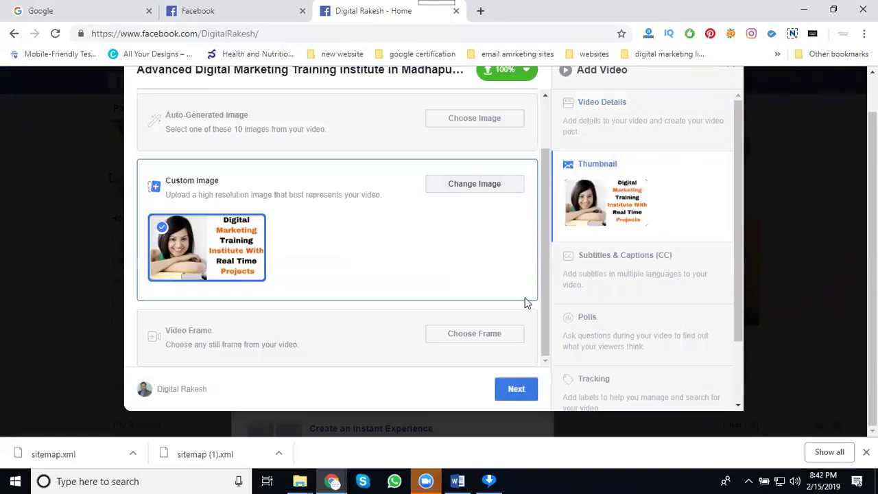
# - Set the video's spoken language to English in the subtitles and captions settings
pyautogui.click(598, 256)
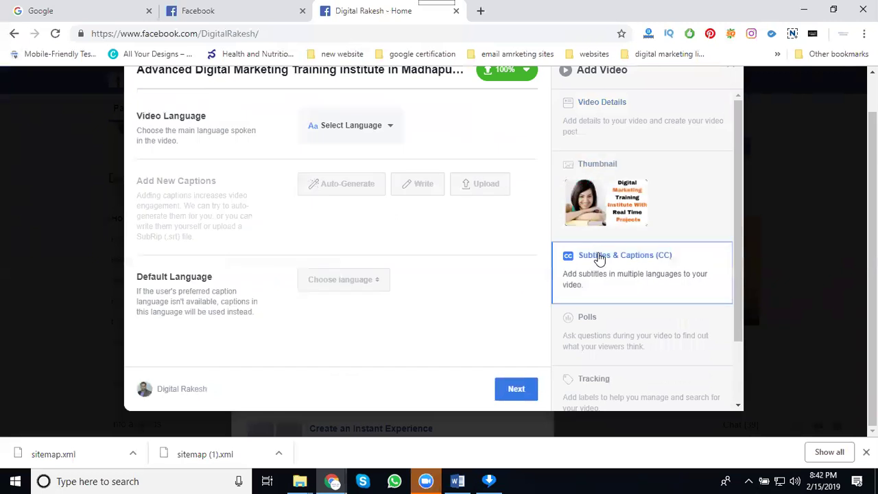
pyautogui.scroll(2, 479, 282)
pyautogui.tripleClick(346, 113)
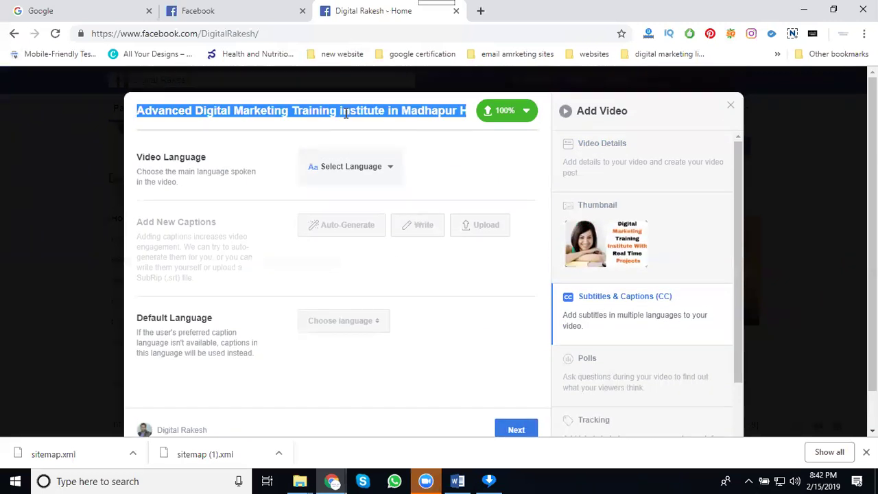
pyautogui.click(351, 167)
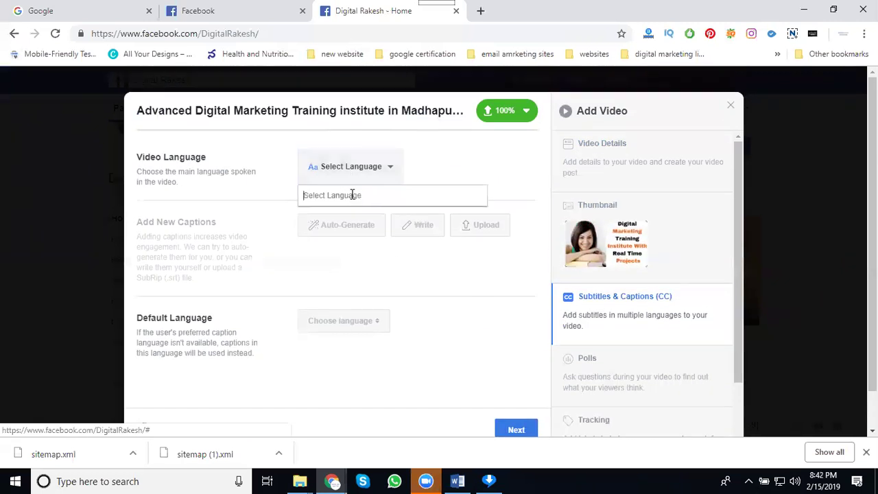
pyautogui.write('eng')
pyautogui.click(341, 228)
# - Create a poll for the video with the question "Are You Looking Digital Marketing Course location"
pyautogui.scroll(-2, 580, 323)
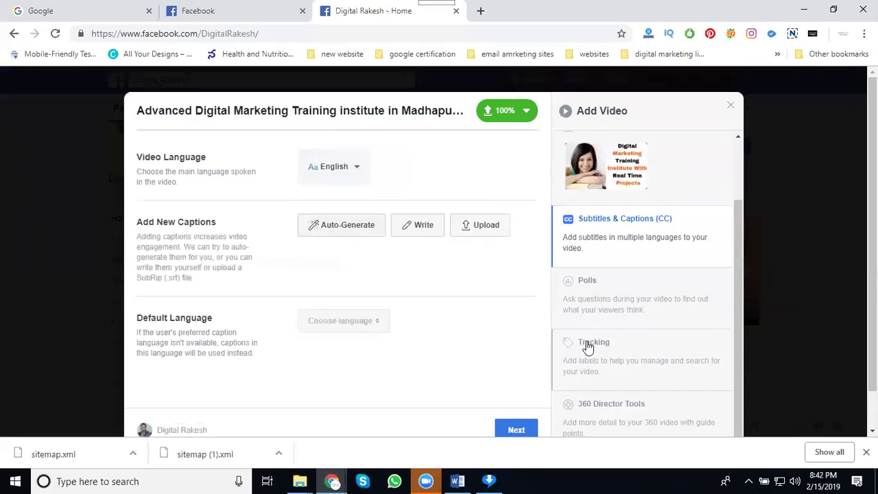
pyautogui.click(588, 343)
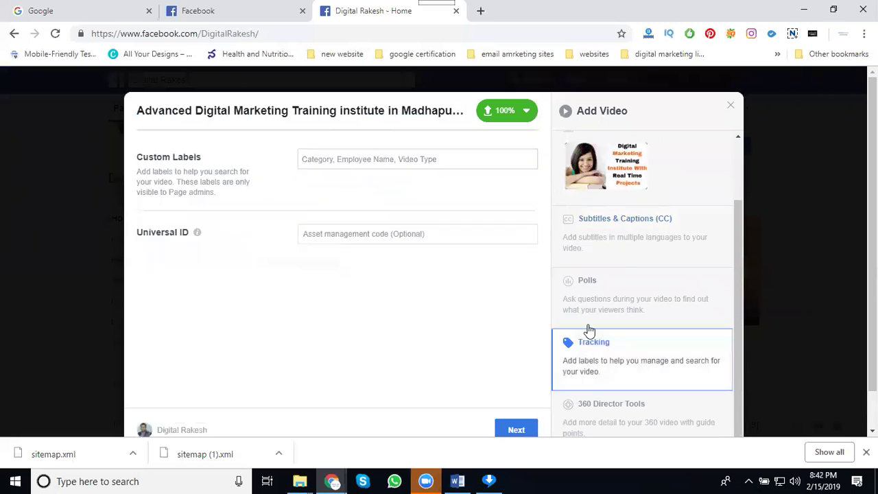
pyautogui.click(591, 283)
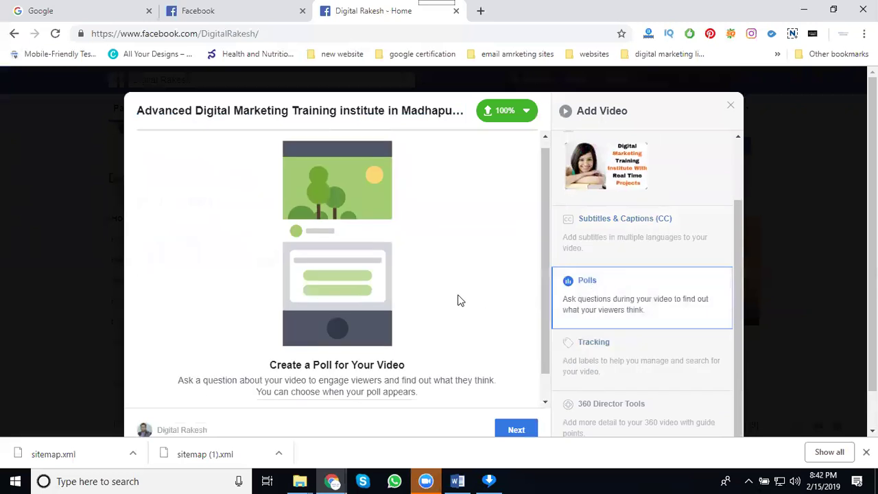
pyautogui.click(347, 394)
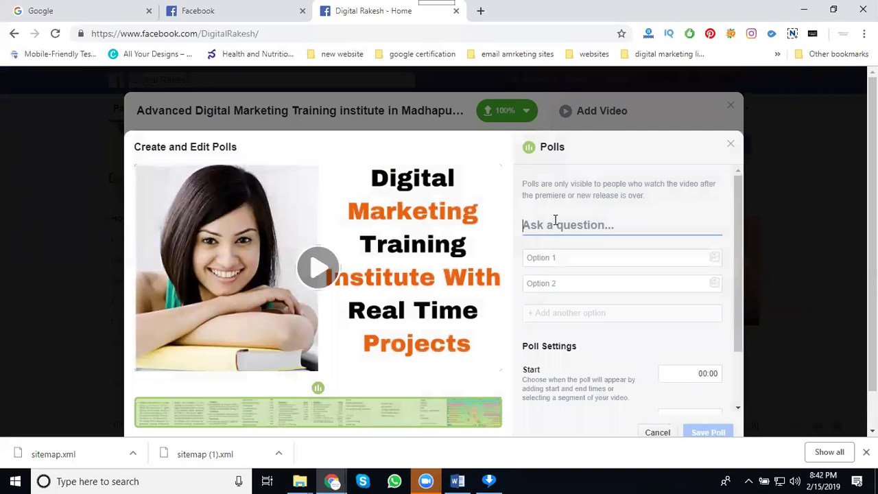
pyautogui.write('Are You Looking Di')
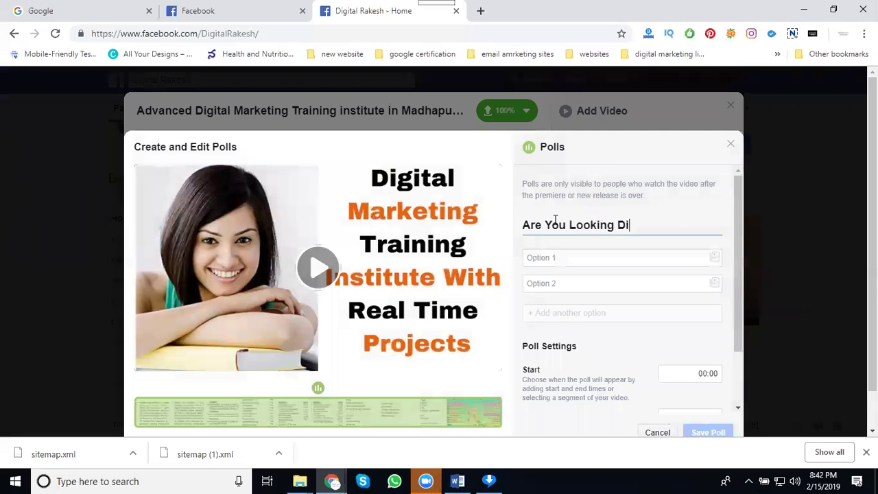
pyautogui.write('gital Marketing Course')
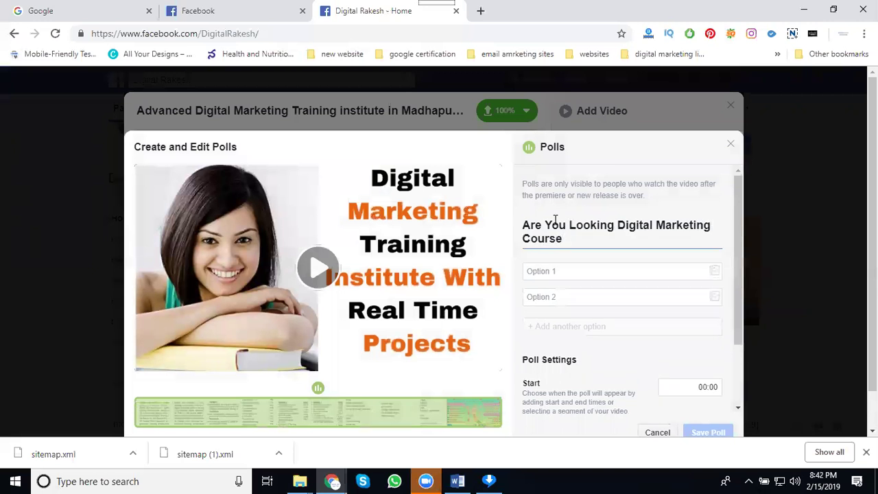
pyautogui.write(' location')
# - Set the poll's first answer option to "Madhapur Hitech City"
pyautogui.click(558, 272)
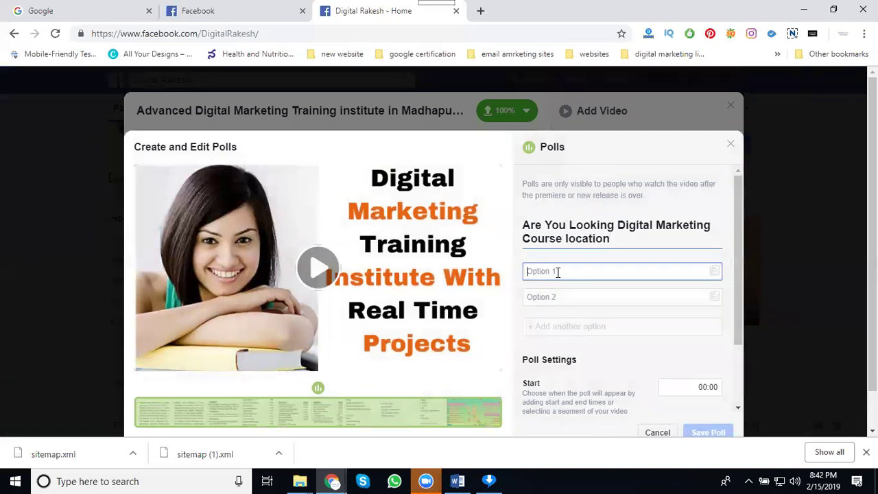
pyautogui.write('Madhapur')
pyautogui.click(561, 296)
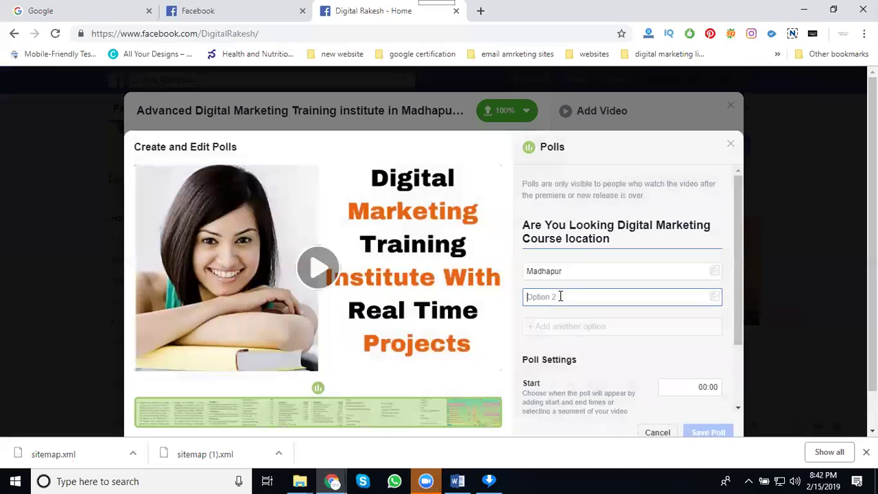
pyautogui.write('Hitech City')
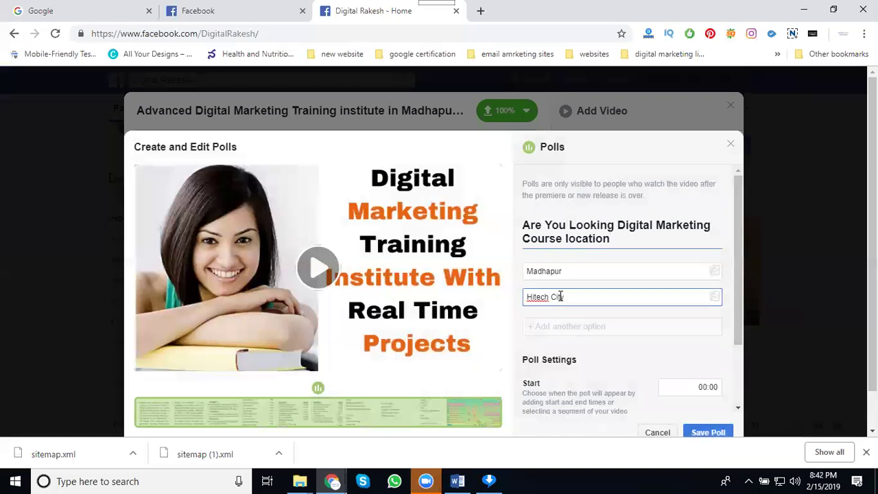
pyautogui.tripleClick(561, 297)
pyautogui.hotkey('ctrl', 'c')
pyautogui.click(585, 267)
pyautogui.hotkey('ctrl', 'v')
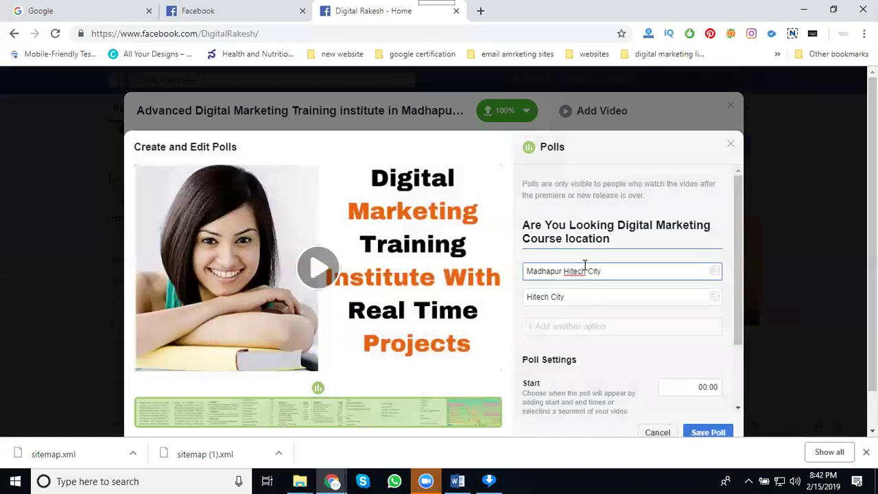
# - Set the second answer option to "kondapur", fill in a third location option, and save the poll
pyautogui.tripleClick(563, 291)
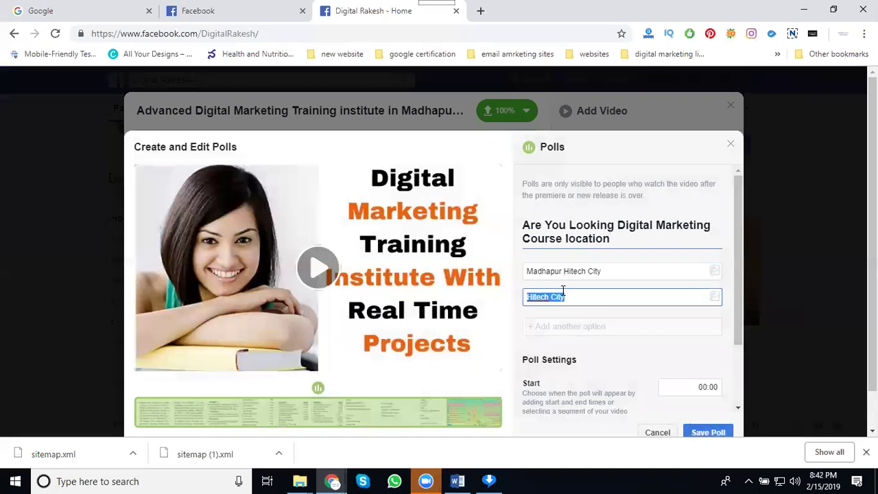
pyautogui.write('kondapur')
pyautogui.click(550, 327)
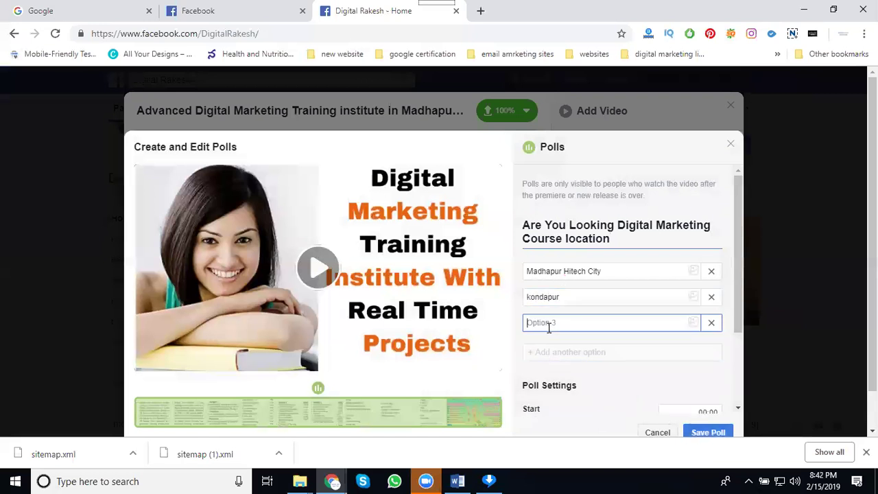
pyautogui.write('ga')
pyautogui.scroll(-2, 601, 342)
pyautogui.click(709, 431)
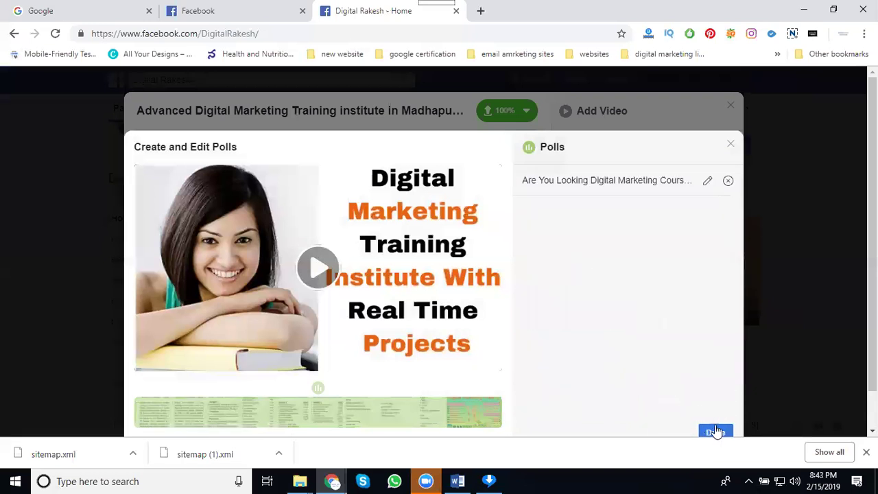
pyautogui.click(715, 431)
# - Add the full video title as a custom label in the video's tracking settings
pyautogui.scroll(-1, 652, 294)
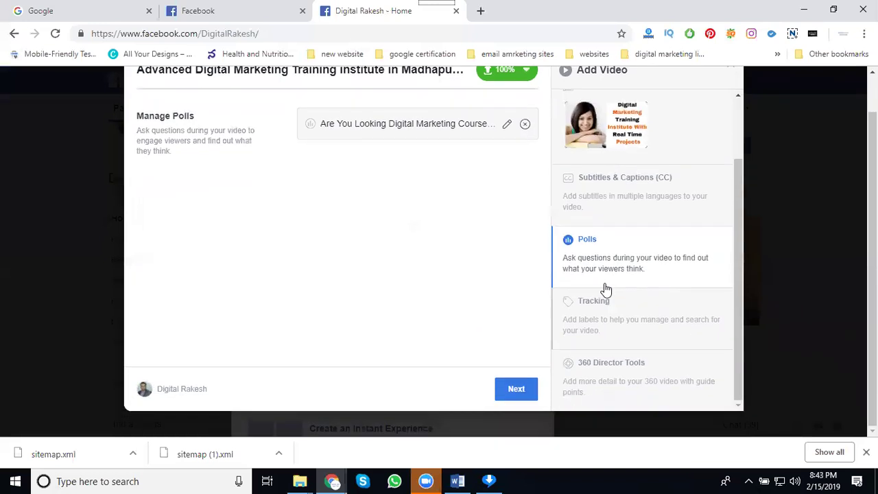
pyautogui.click(594, 302)
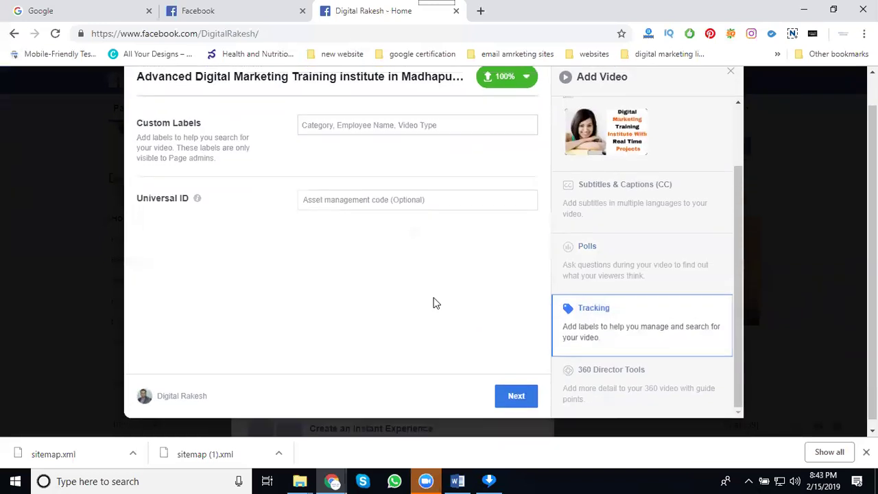
pyautogui.scroll(1, 434, 303)
pyautogui.click(337, 114)
pyautogui.hotkey('ctrl', 'a')
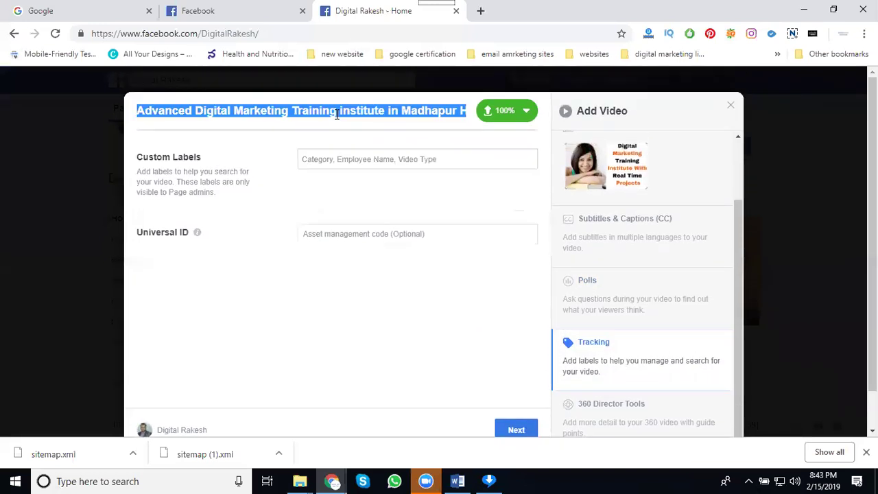
pyautogui.click(358, 163)
pyautogui.hotkey('ctrl', 'v')
pyautogui.press('Return')
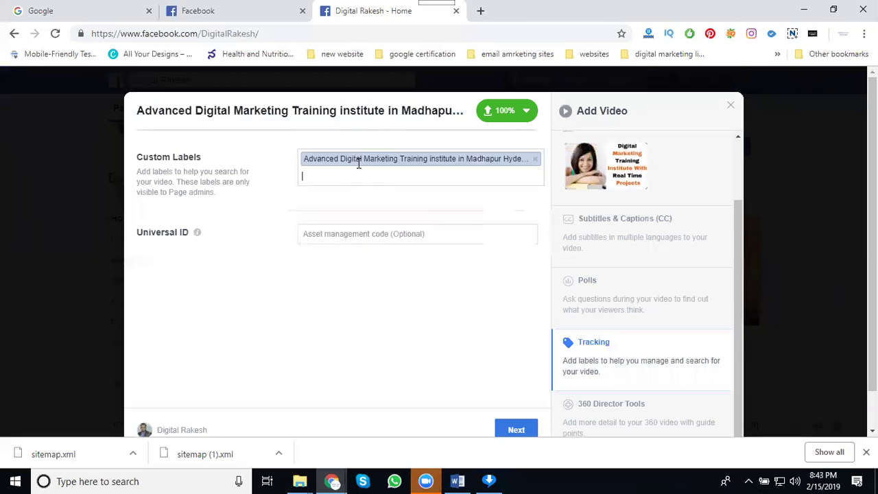
# - Add the custom labels "education", "digital rakesh" and "digital marketing" to the video
pyautogui.write('education')
pyautogui.press('Return')
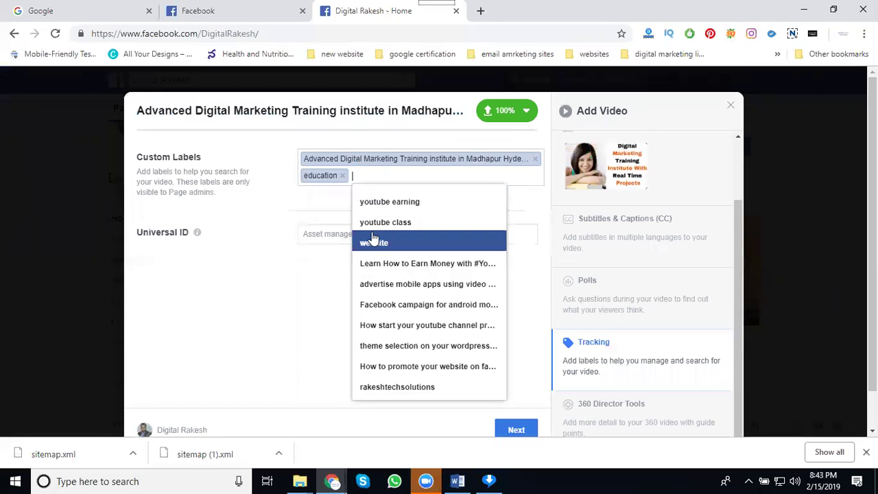
pyautogui.write('d')
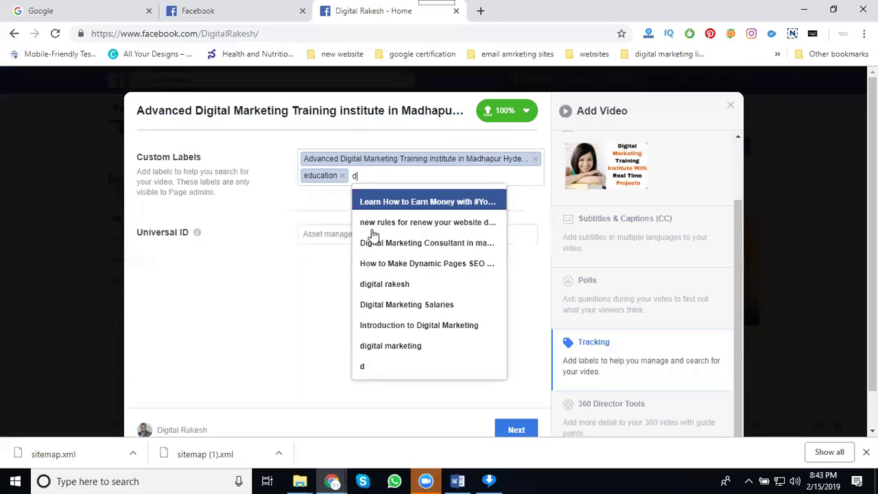
pyautogui.click(371, 288)
pyautogui.write('d')
pyautogui.click(434, 324)
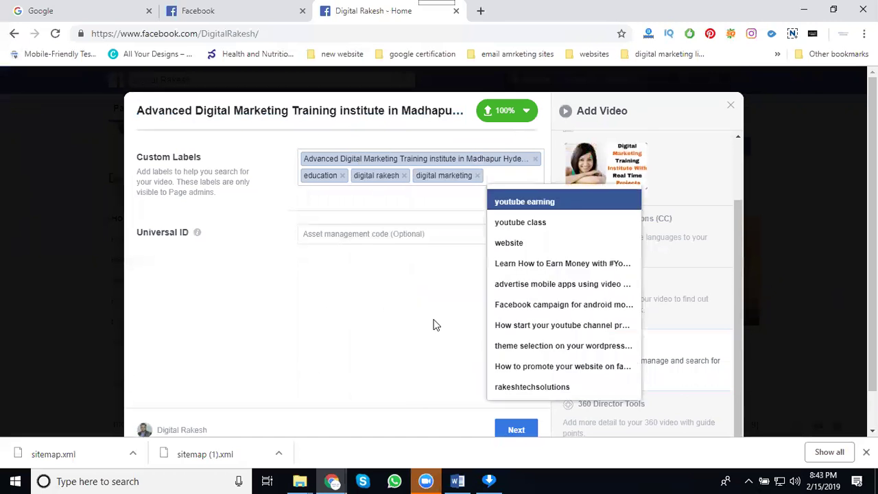
# - Add the suggested label "Learn How to Earn Money with #Youtube 2 weeks crash course..." and proceed to the publishing options
pyautogui.write('training')
pyautogui.press('Return')
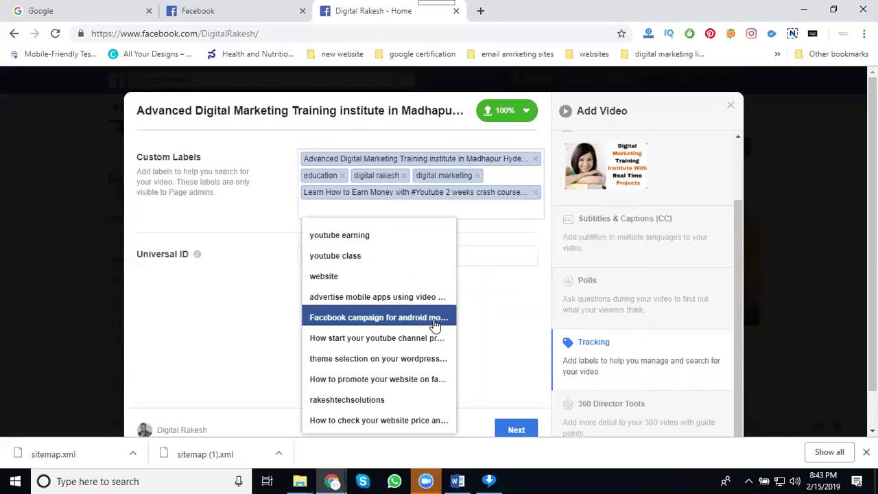
pyautogui.click(531, 321)
pyautogui.scroll(-1, 590, 329)
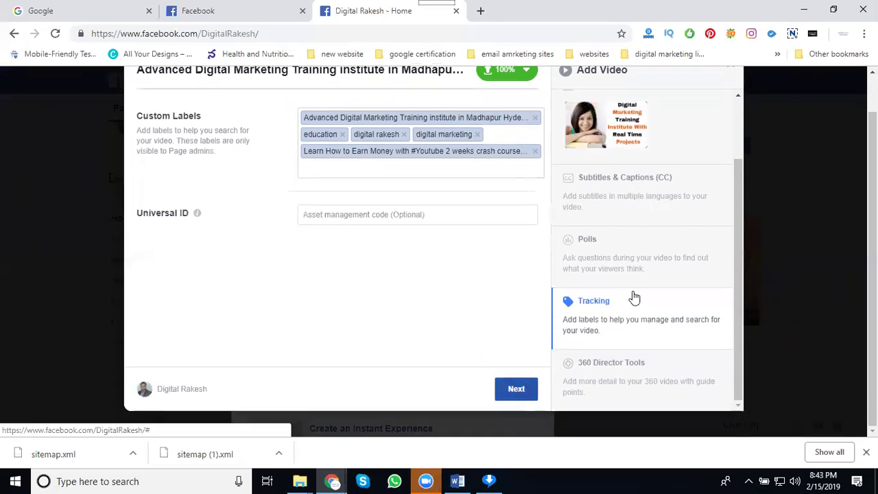
pyautogui.scroll(3, 631, 297)
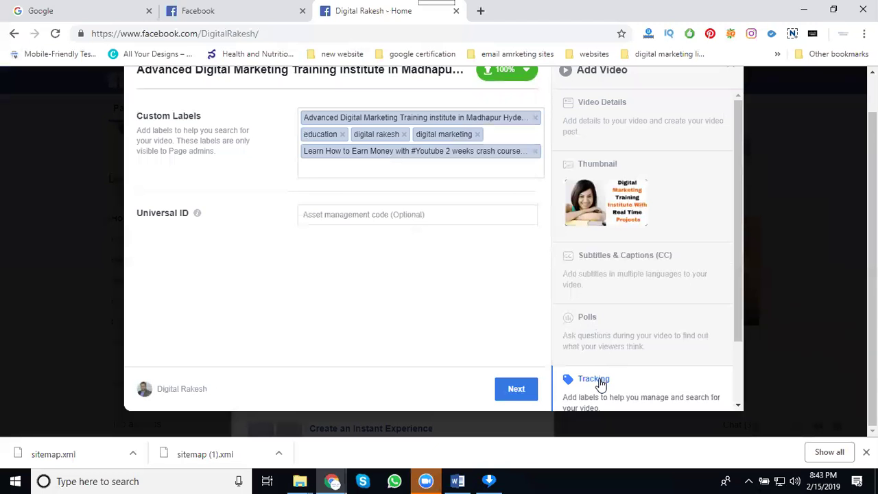
pyautogui.click(526, 389)
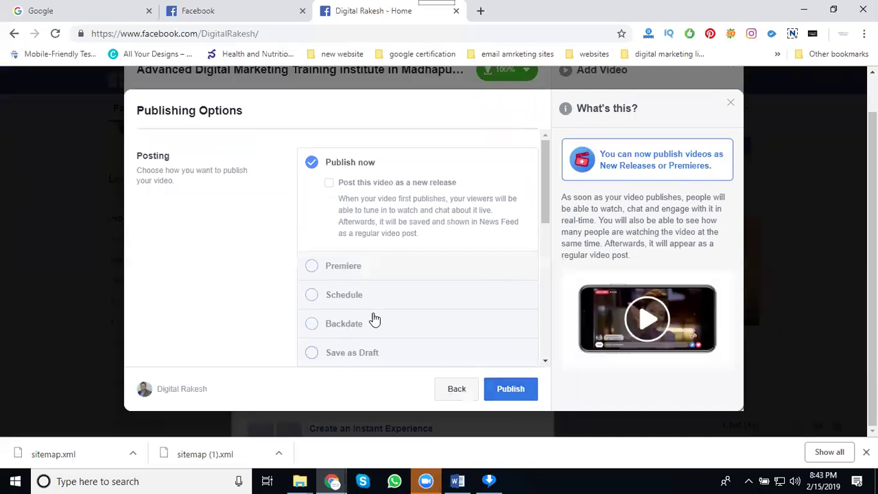
# - Review the posting, custom distribution, crossposting and moderation choices in the publishing options
pyautogui.scroll(-4, 420, 180)
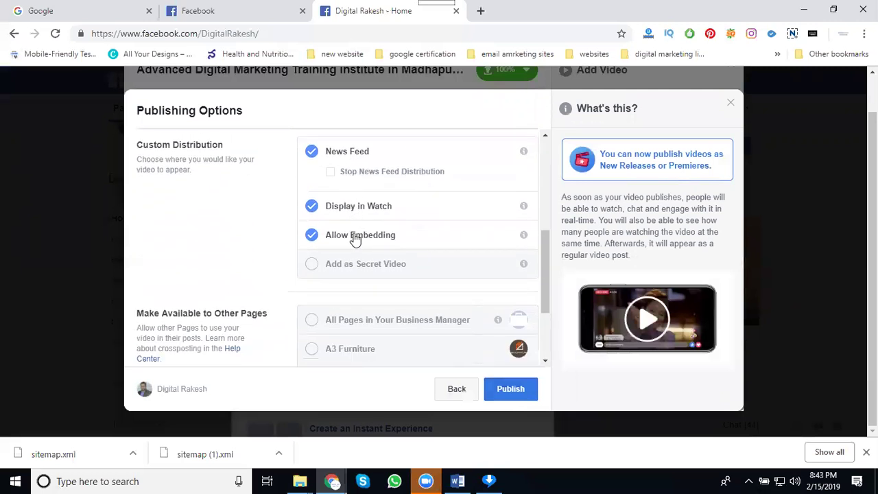
pyautogui.scroll(-3, 355, 239)
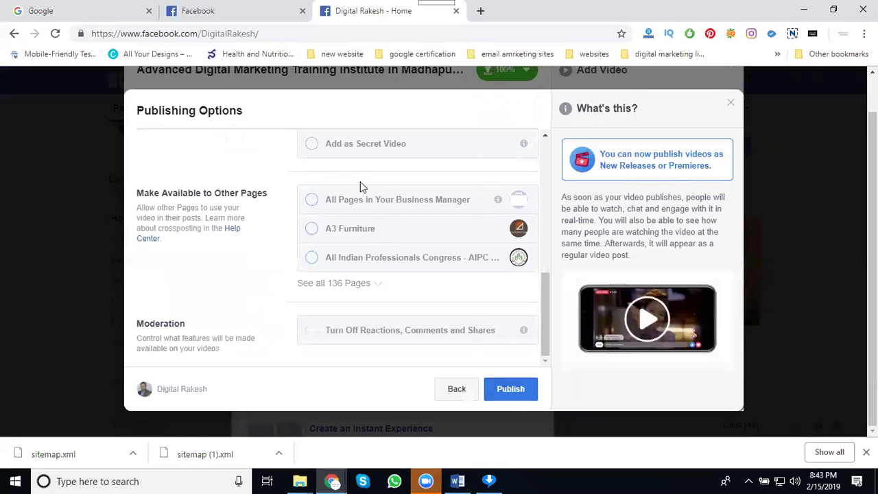
pyautogui.scroll(3, 351, 227)
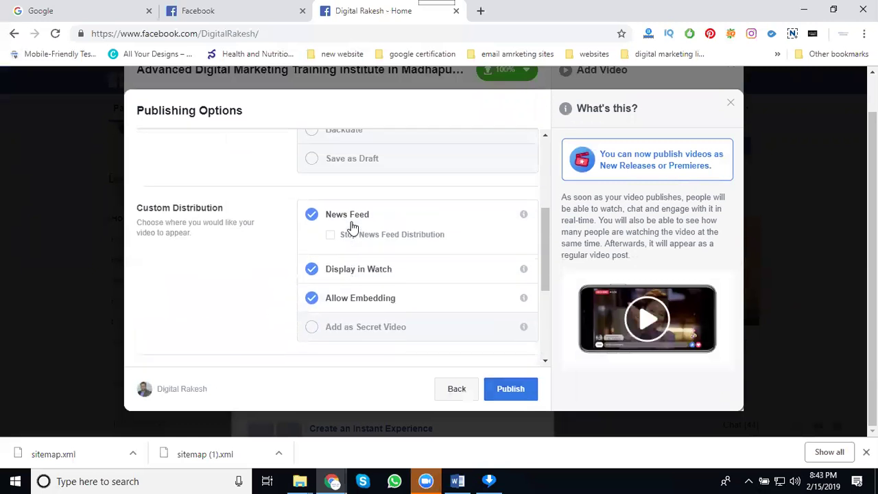
pyautogui.scroll(2, 352, 227)
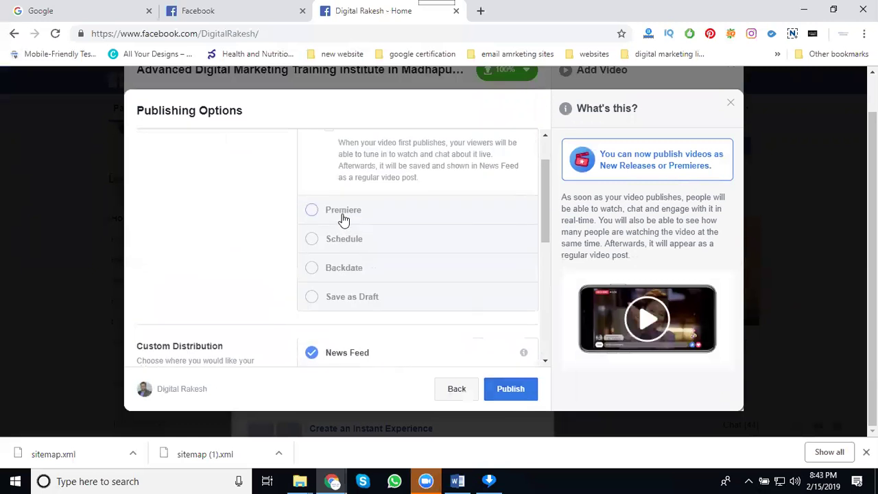
pyautogui.click(344, 218)
# - Make the video available to the Pages "Digital Marketing Online Training in Hana...", "Digital Marketing Services in Waranagl" and "Digital Marketing Training"
pyautogui.scroll(-4, 274, 226)
pyautogui.scroll(-2, 308, 235)
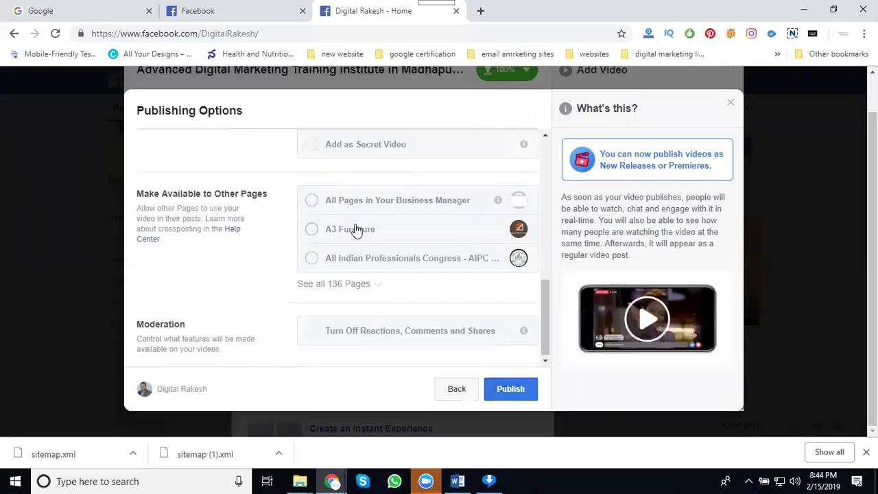
pyautogui.click(377, 284)
pyautogui.scroll(-3, 394, 261)
pyautogui.scroll(-6, 394, 261)
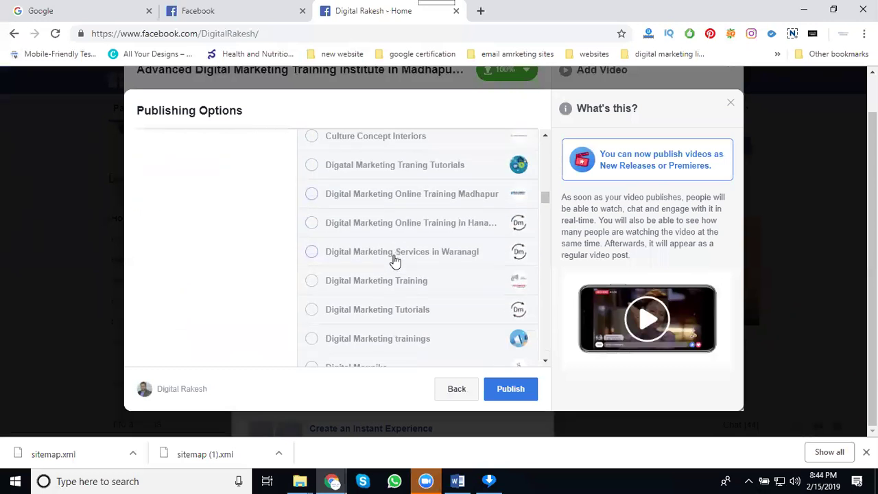
pyautogui.scroll(-2, 363, 199)
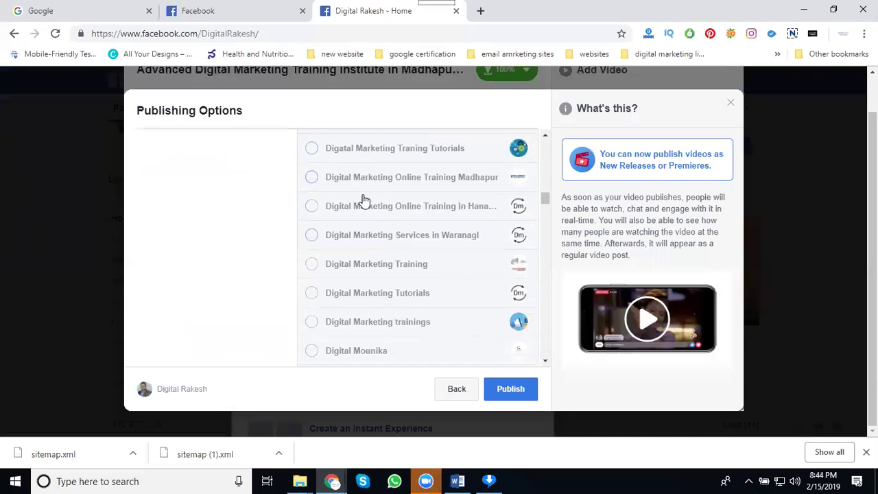
pyautogui.click(359, 215)
pyautogui.click(362, 240)
pyautogui.click(372, 269)
# - Make the video available to the additional Pages "Rakesh Seo Page" and "Rakesh SEO"
pyautogui.scroll(-6, 372, 272)
pyautogui.scroll(6, 372, 272)
pyautogui.scroll(-15, 372, 272)
pyautogui.scroll(-10, 373, 271)
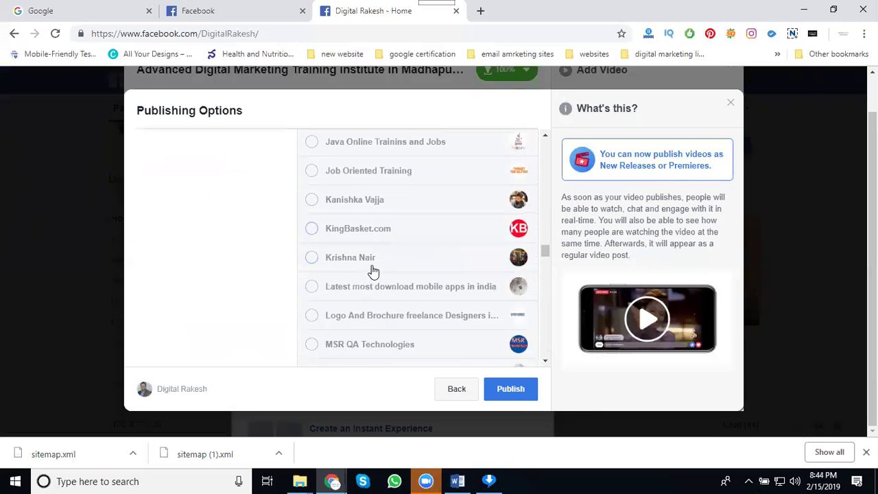
pyautogui.scroll(-5, 373, 272)
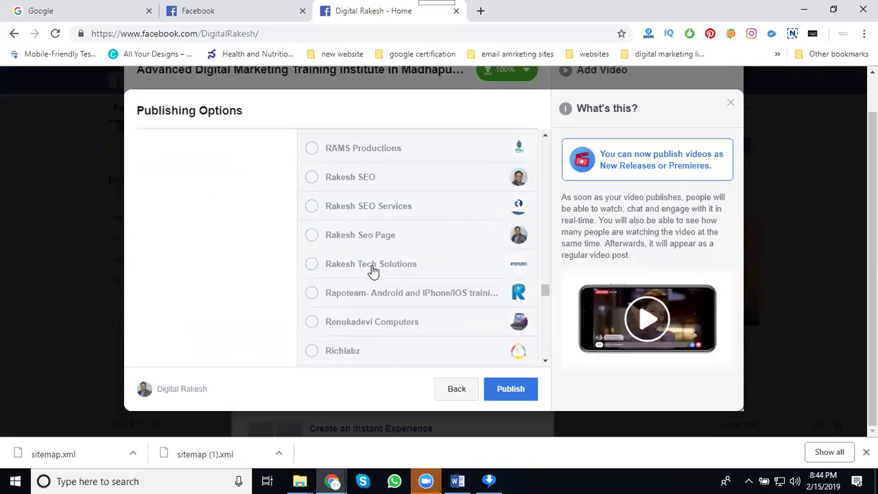
pyautogui.click(382, 199)
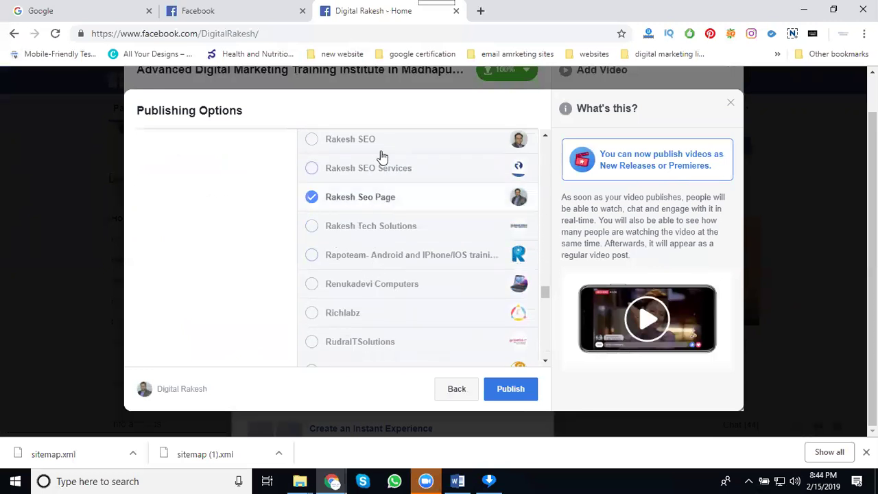
pyautogui.click(382, 141)
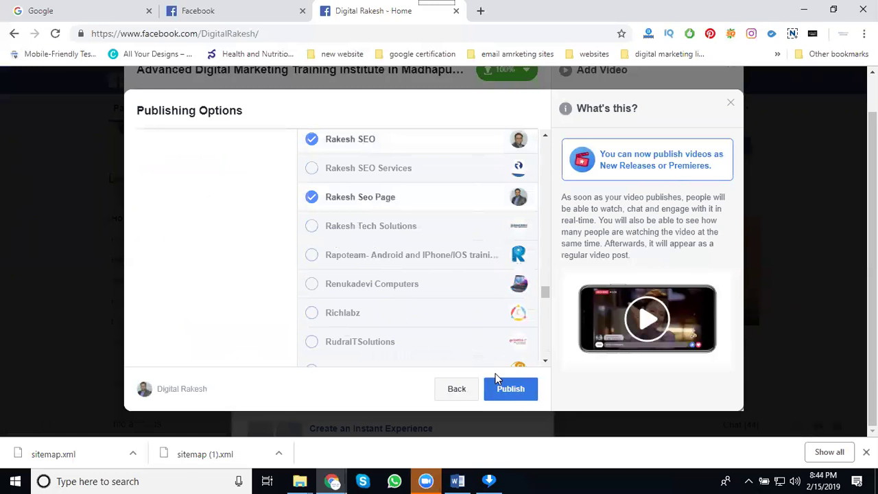
# - Set the video's premiere time to 9:00 PM and publish it as a Premiere
pyautogui.scroll(10, 290, 277)
pyautogui.scroll(15, 290, 278)
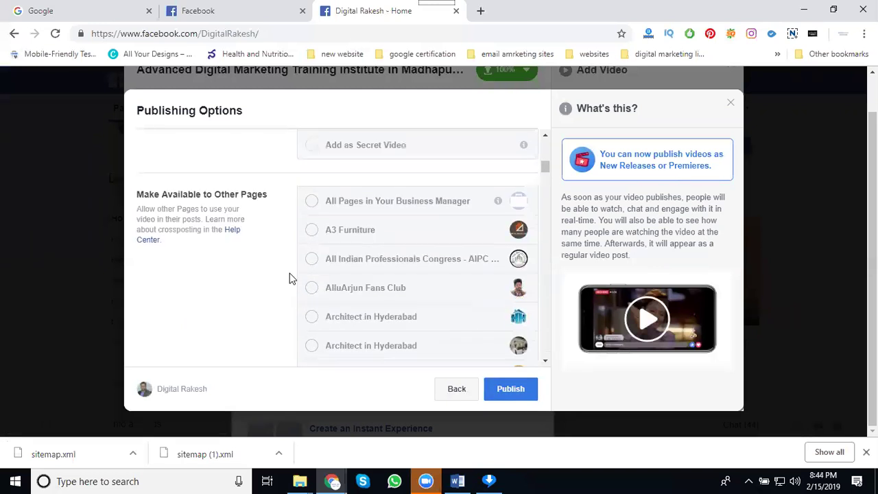
pyautogui.scroll(5, 290, 278)
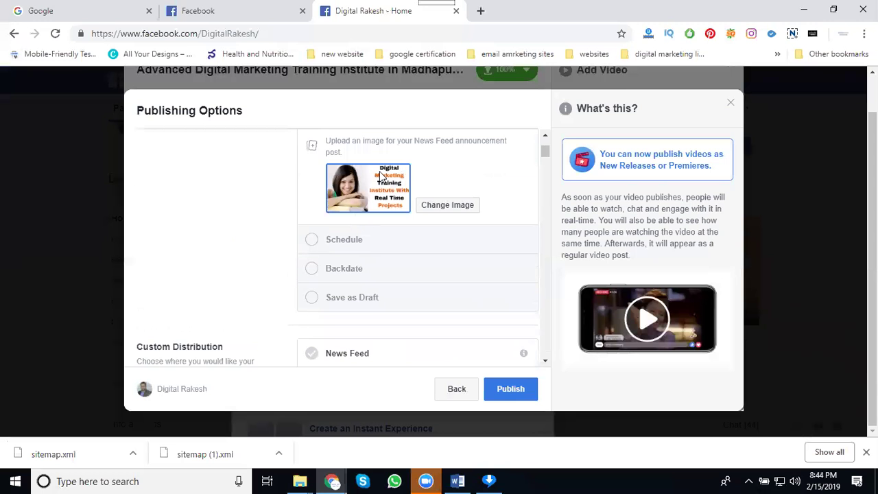
pyautogui.scroll(2, 382, 175)
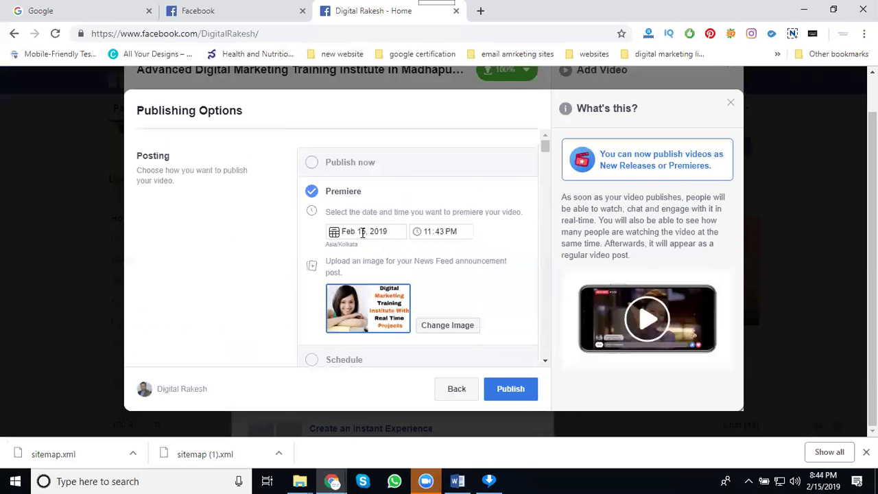
pyautogui.click(429, 234)
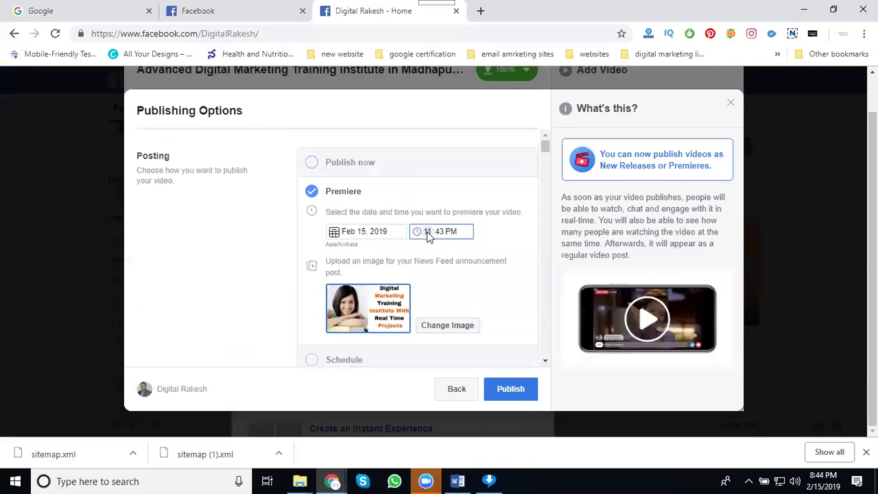
pyautogui.write('8')
pyautogui.press('Tab')
pyautogui.write('00')
pyautogui.click(429, 234)
pyautogui.write('9')
pyautogui.click(512, 390)
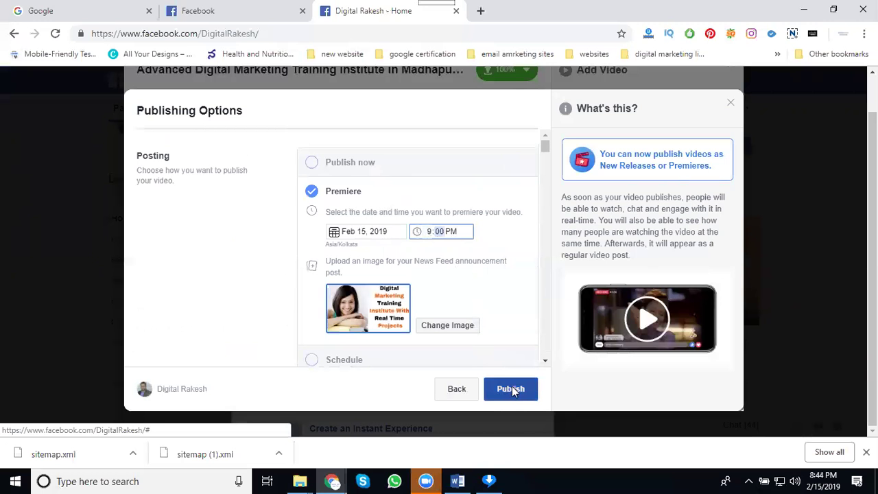
pyautogui.click(513, 389)
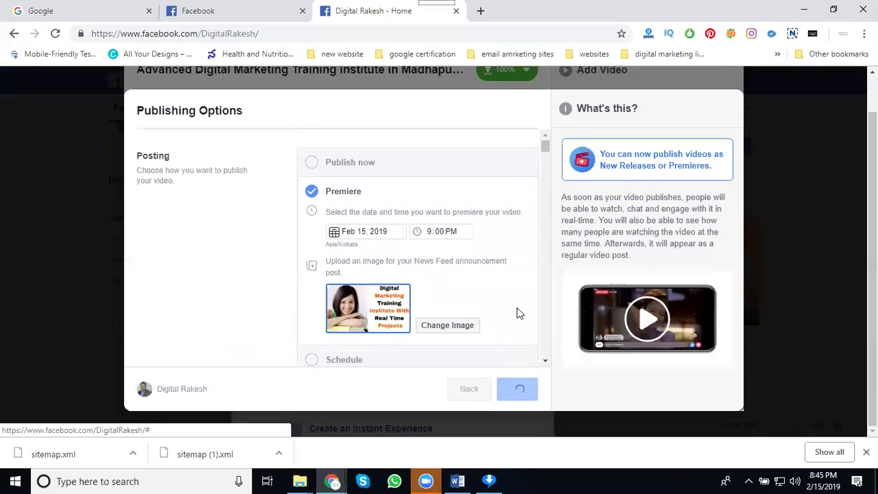
# - Check the premiere announcement post for the training video on the Page's timeline
pyautogui.scroll(-5, 486, 283)
pyautogui.scroll(-15, 486, 283)
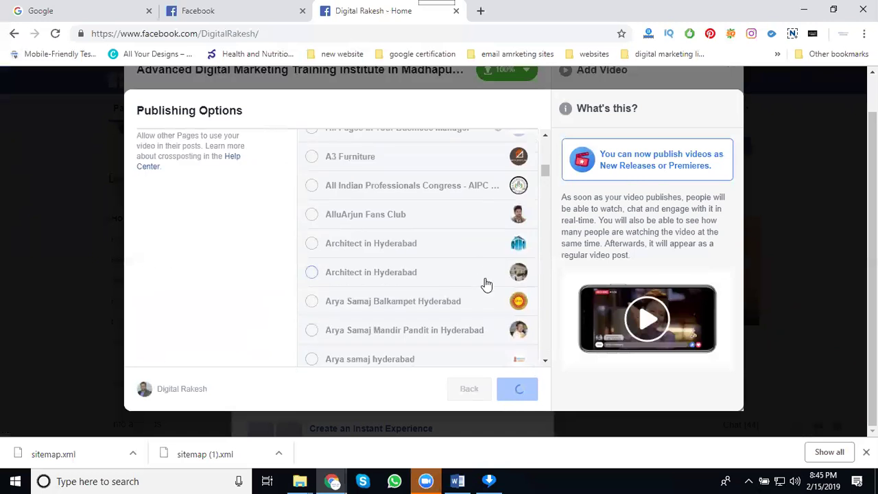
pyautogui.scroll(-4, 433, 249)
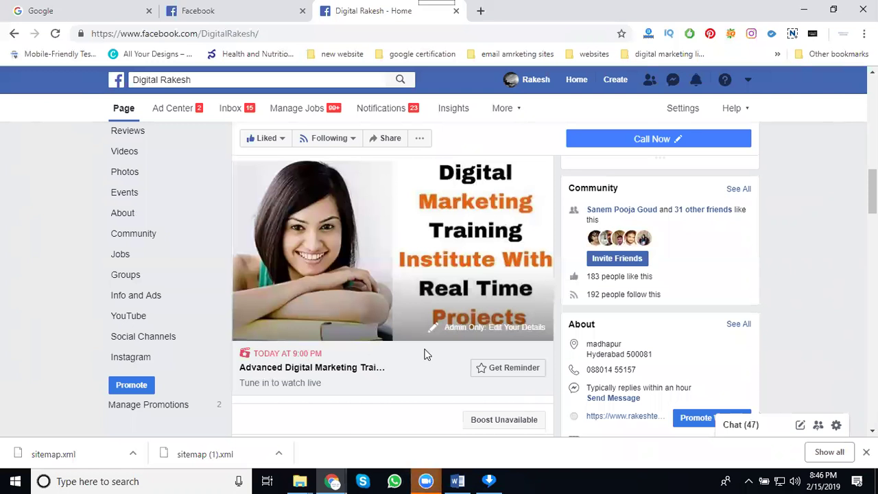
pyautogui.scroll(-1, 429, 304)
pyautogui.scroll(-1, 428, 304)
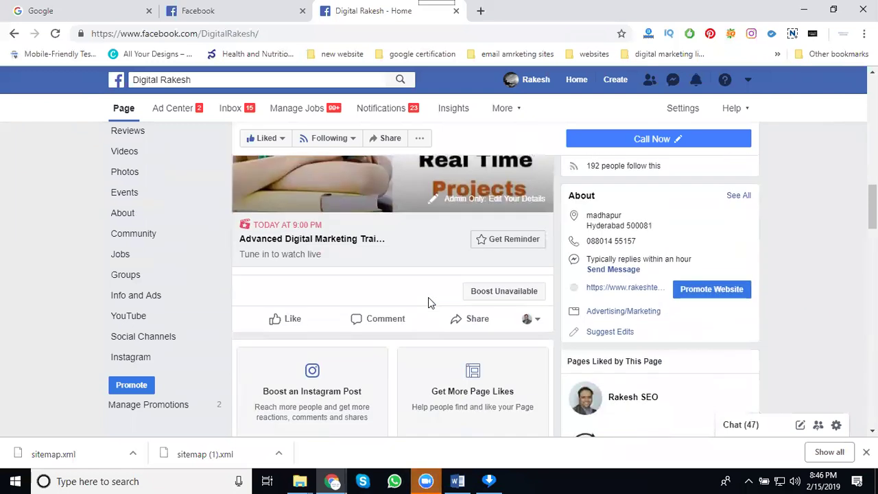